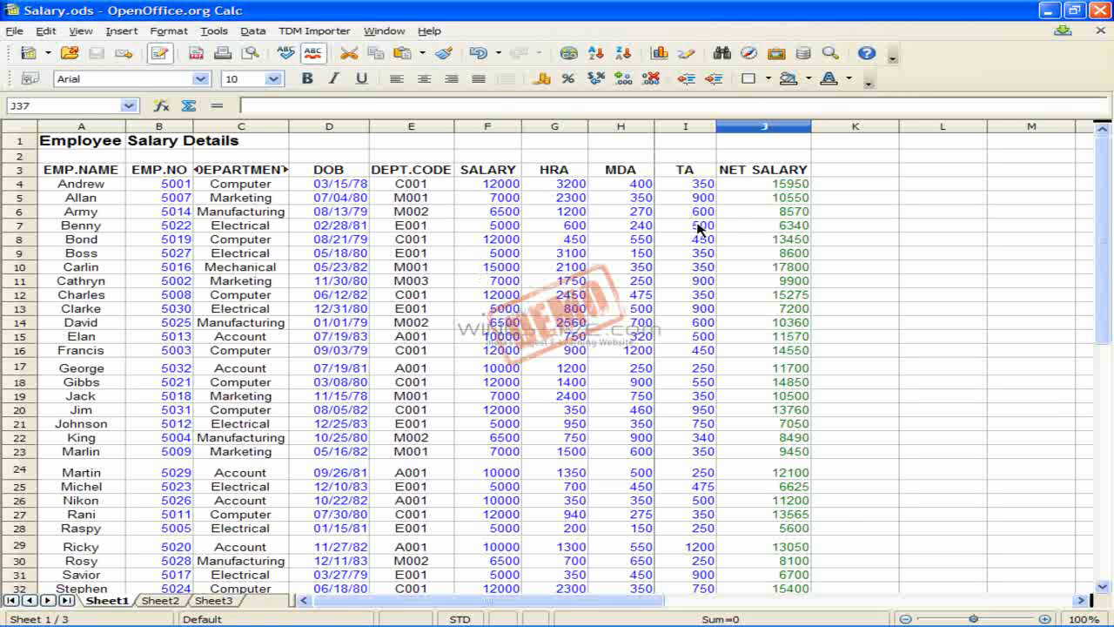
- Set the width of the NET SALARY column to 1.56"
{"action": "left_click", "coordinate": [747, 187]}
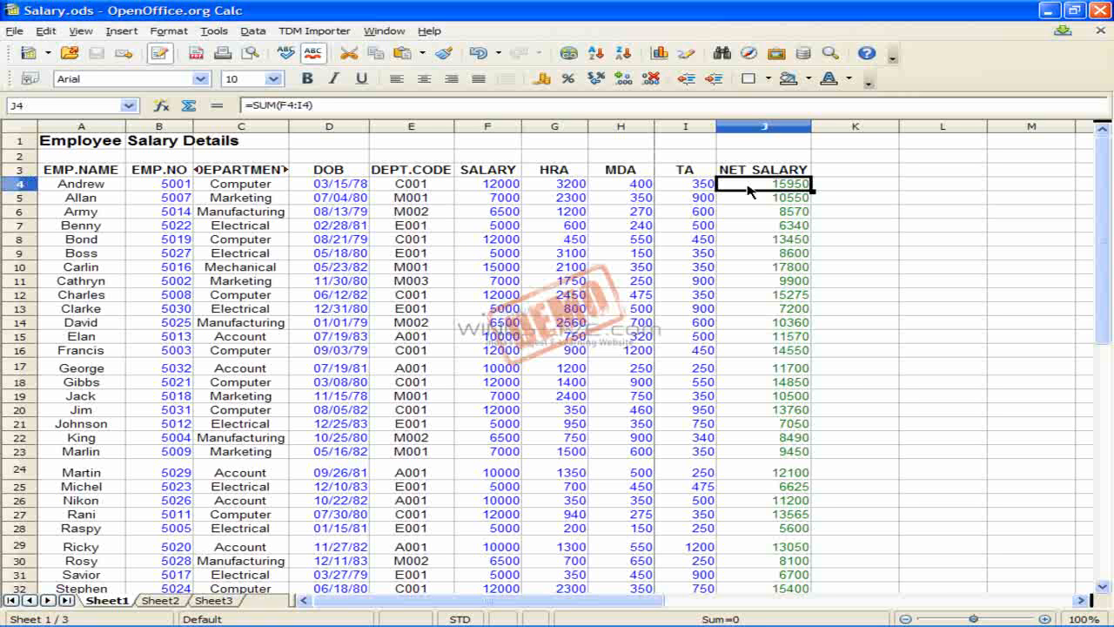
{"action": "left_click", "coordinate": [169, 30]}
{"action": "mouse_move", "coordinate": [209, 104]}
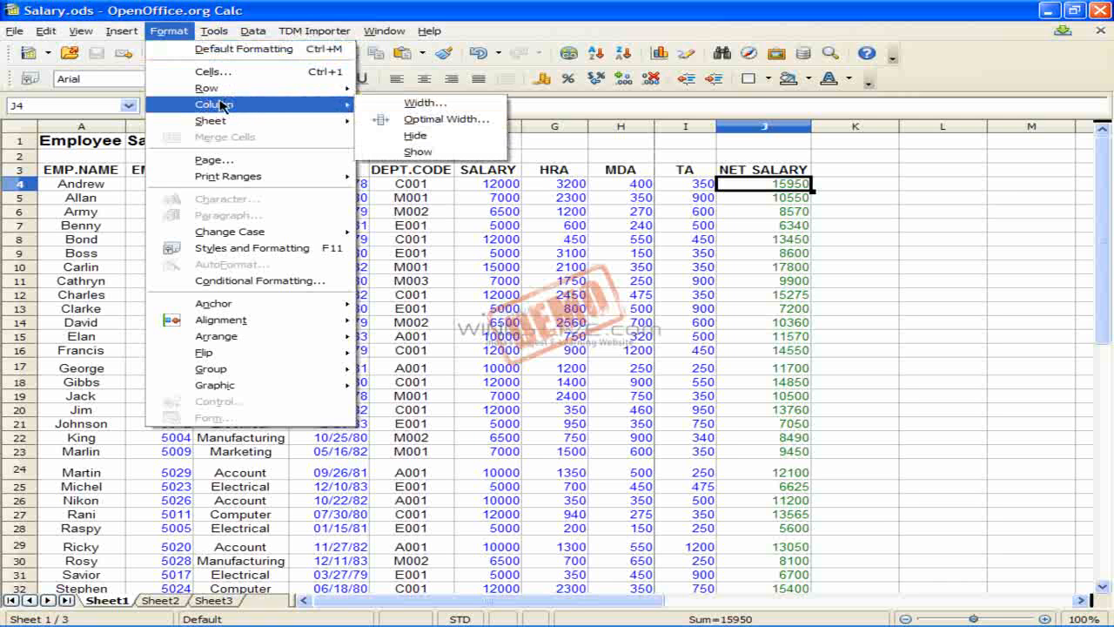
{"action": "left_click", "coordinate": [415, 104]}
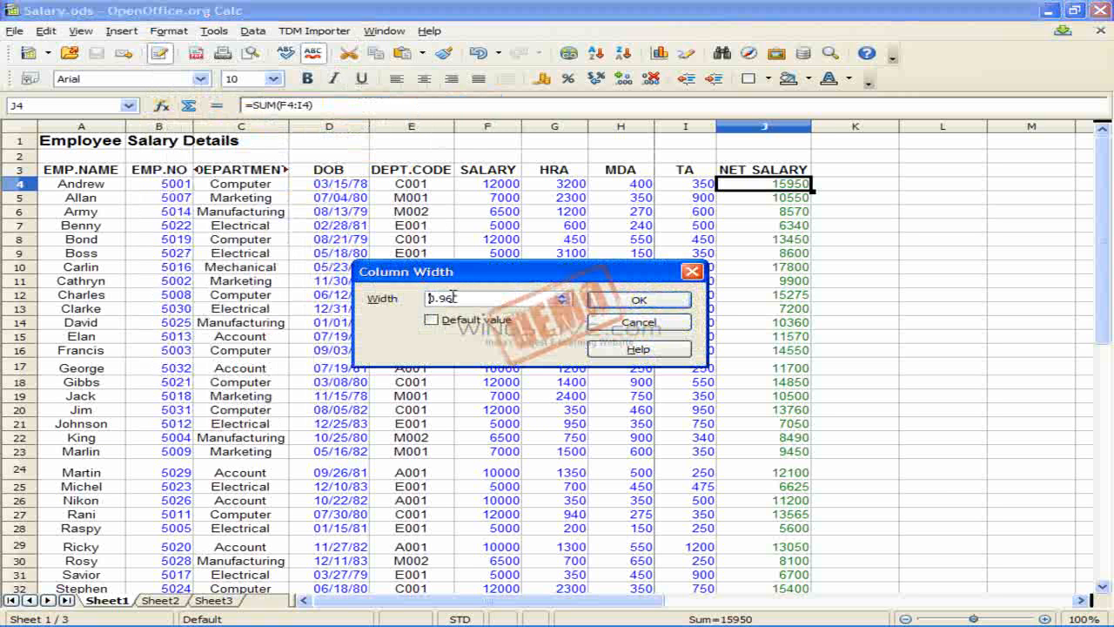
{"action": "left_click", "coordinate": [463, 301]}
{"action": "scroll", "coordinate": [465, 300], "scroll_direction": "up", "scroll_amount": 4}
{"action": "scroll", "coordinate": [465, 300], "scroll_direction": "down", "scroll_amount": 2}
{"action": "scroll", "coordinate": [464, 300], "scroll_direction": "up", "scroll_amount": 2}
{"action": "scroll", "coordinate": [465, 300], "scroll_direction": "up", "scroll_amount": 2}
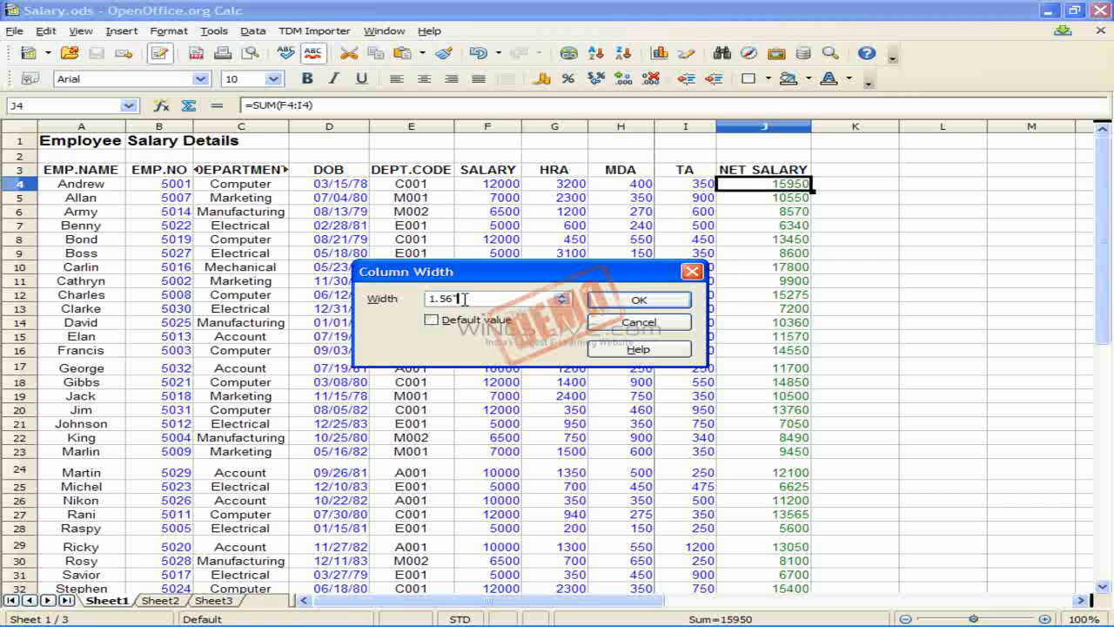
{"action": "left_click", "coordinate": [599, 302]}
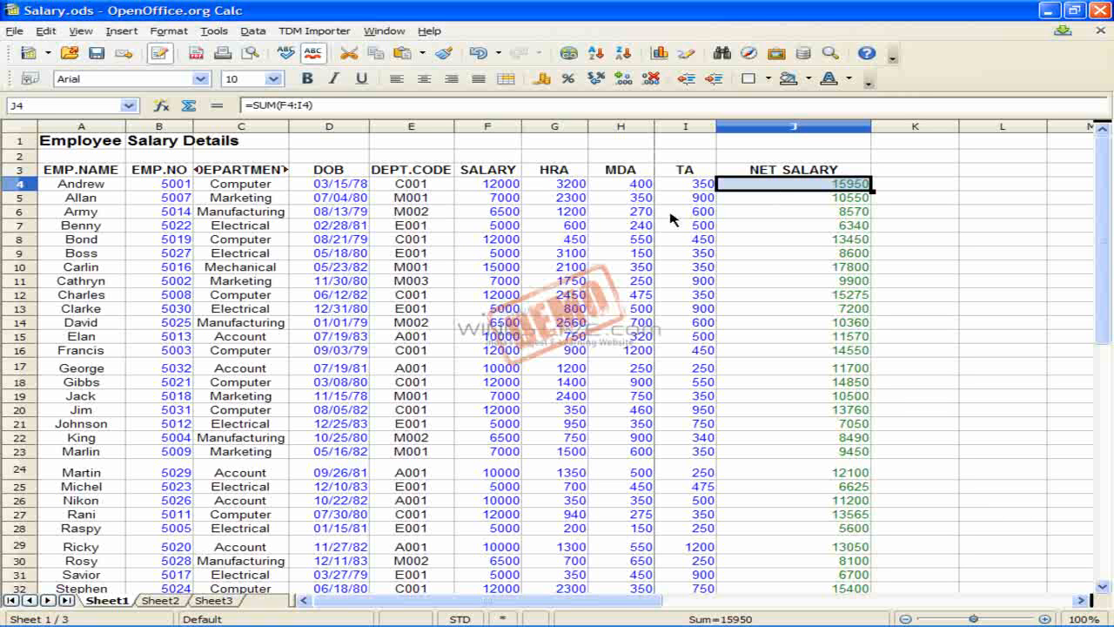
- Fit the DEPARTMENT column to its optimal width and widen it slightly by hand
{"action": "double_click", "coordinate": [289, 129]}
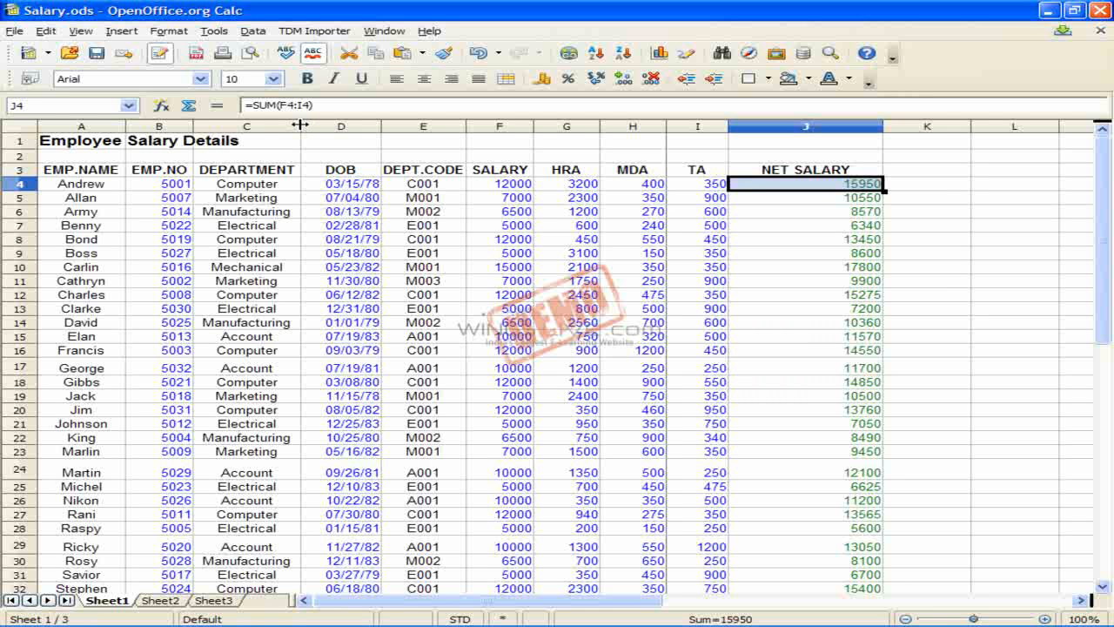
{"action": "mouse_move", "coordinate": [300, 125]}
{"action": "left_mouse_down"}
{"action": "mouse_move", "coordinate": [342, 126]}
{"action": "mouse_move", "coordinate": [307, 126]}
{"action": "left_mouse_up"}
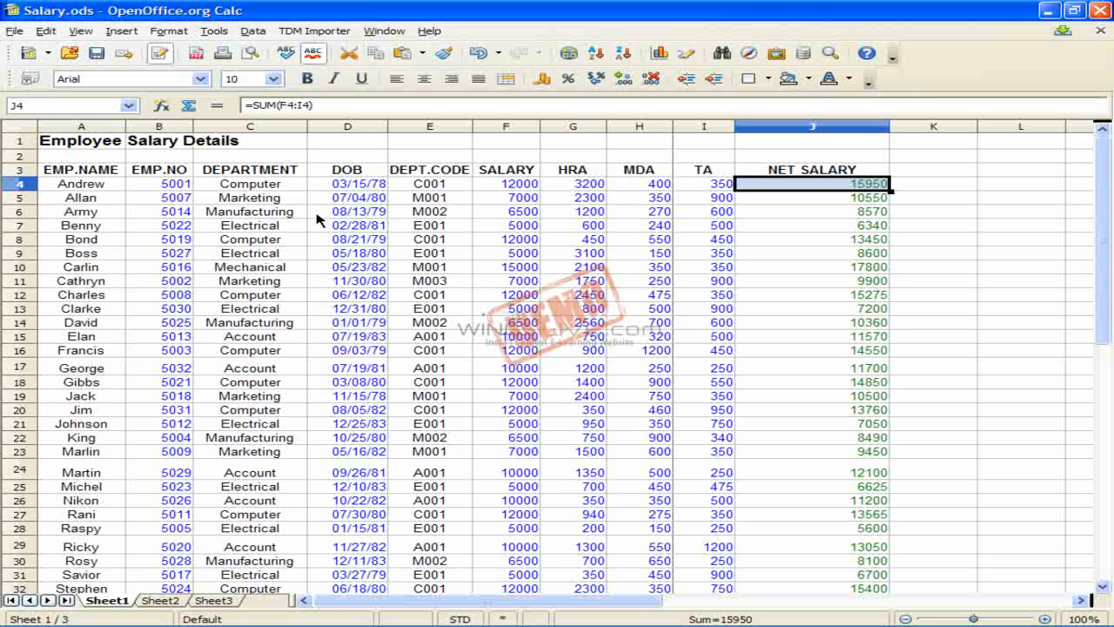
- Widen the NET SALARY column by three increments from its first data cell, J4
{"action": "left_click", "coordinate": [763, 185]}
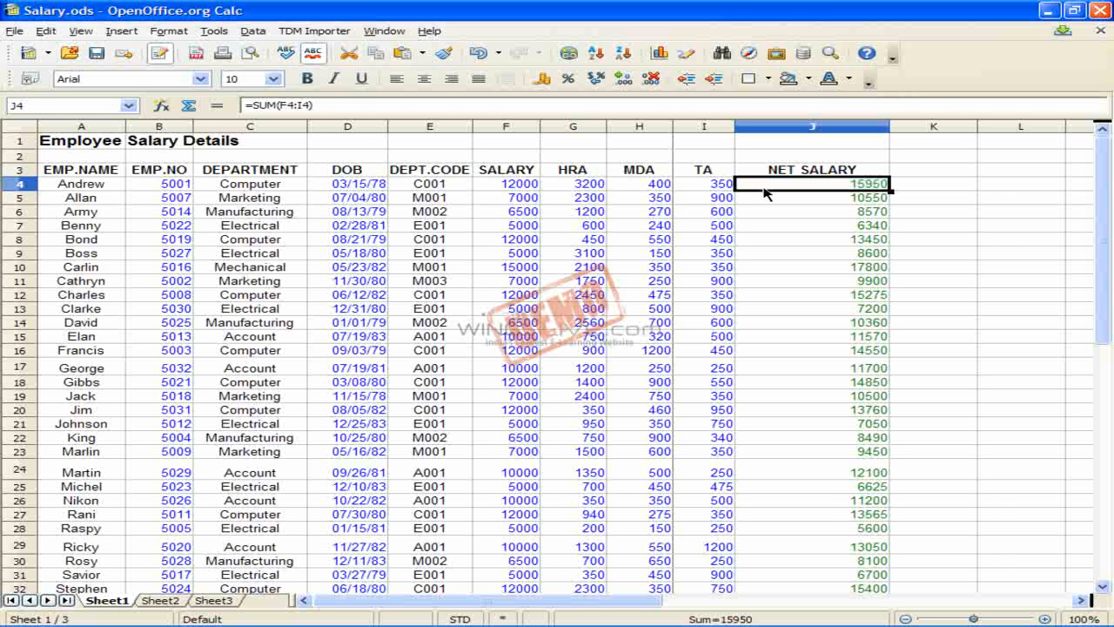
{"action": "key", "text": "alt+Right"}
{"action": "key", "text": "alt+Right"}
{"action": "key", "text": "alt+Right"}
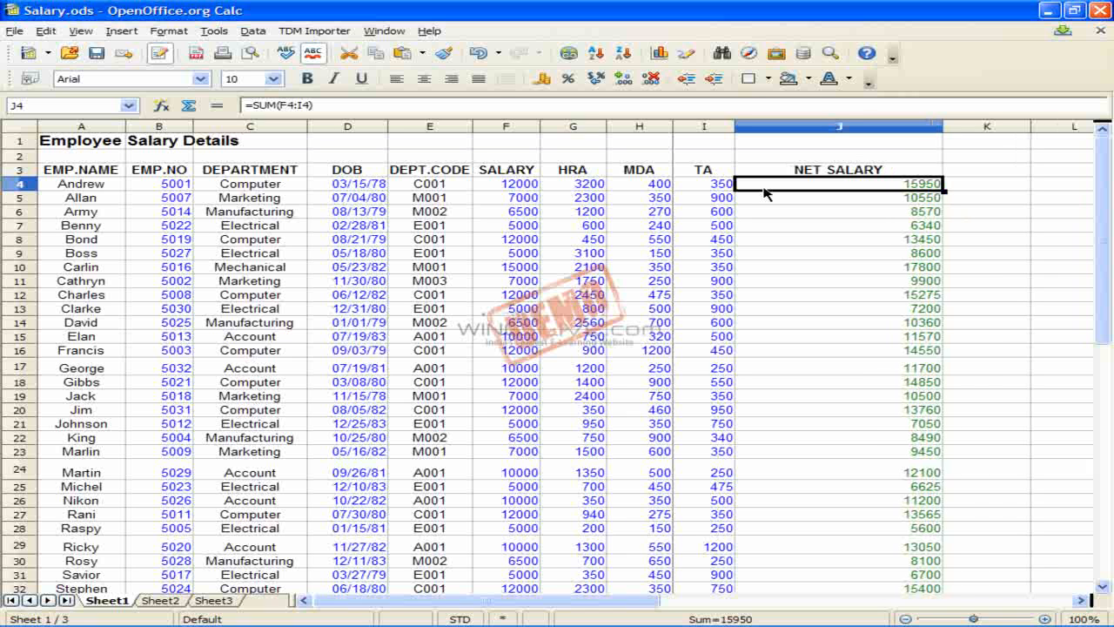
- Narrow the NET SALARY column by five increments
{"action": "key", "text": "alt+Left"}
{"action": "key", "text": "alt+Left"}
{"action": "key", "text": "alt+Left"}
{"action": "key", "text": "alt+Left"}
{"action": "key", "text": "alt+Left"}
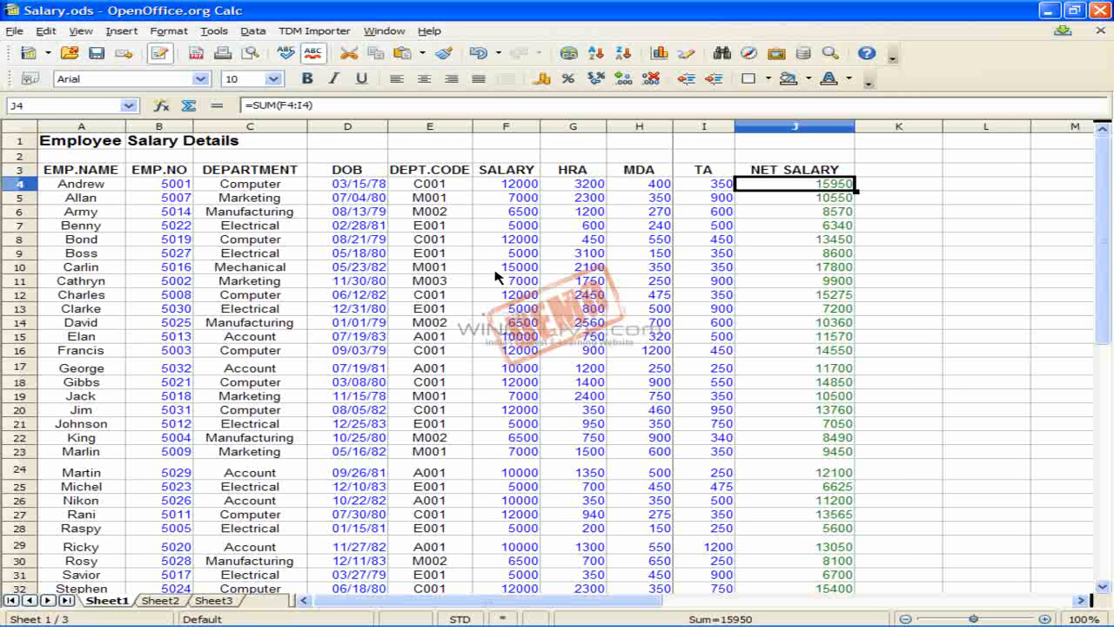
- Raise row 10 to about three times the standard row height, and shrink it by hand to about double
{"action": "left_click", "coordinate": [33, 269]}
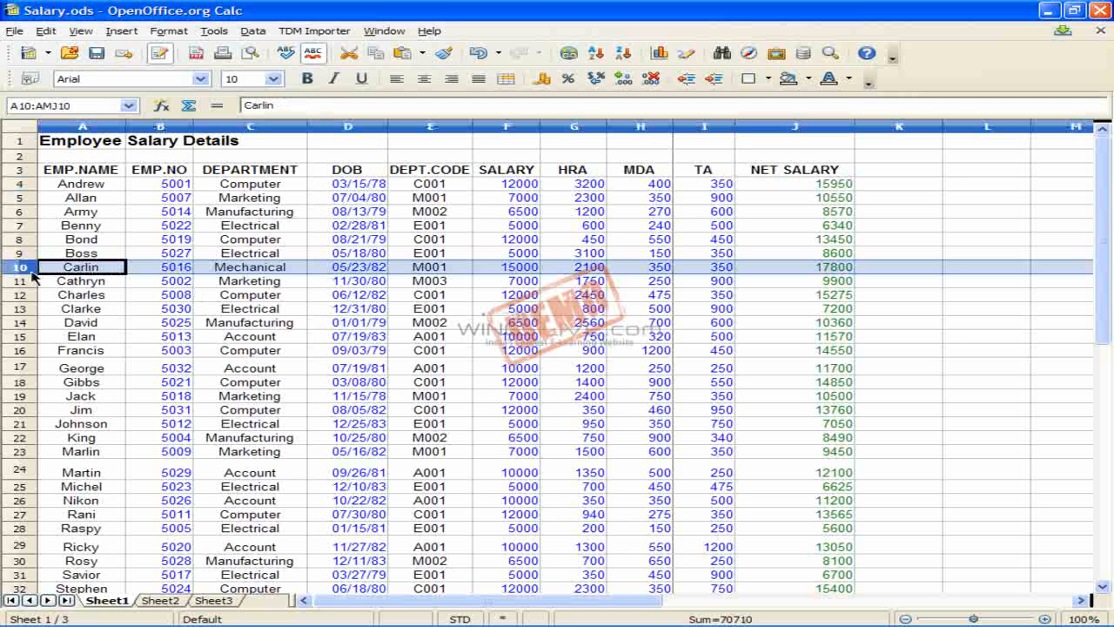
{"action": "right_click", "coordinate": [33, 275]}
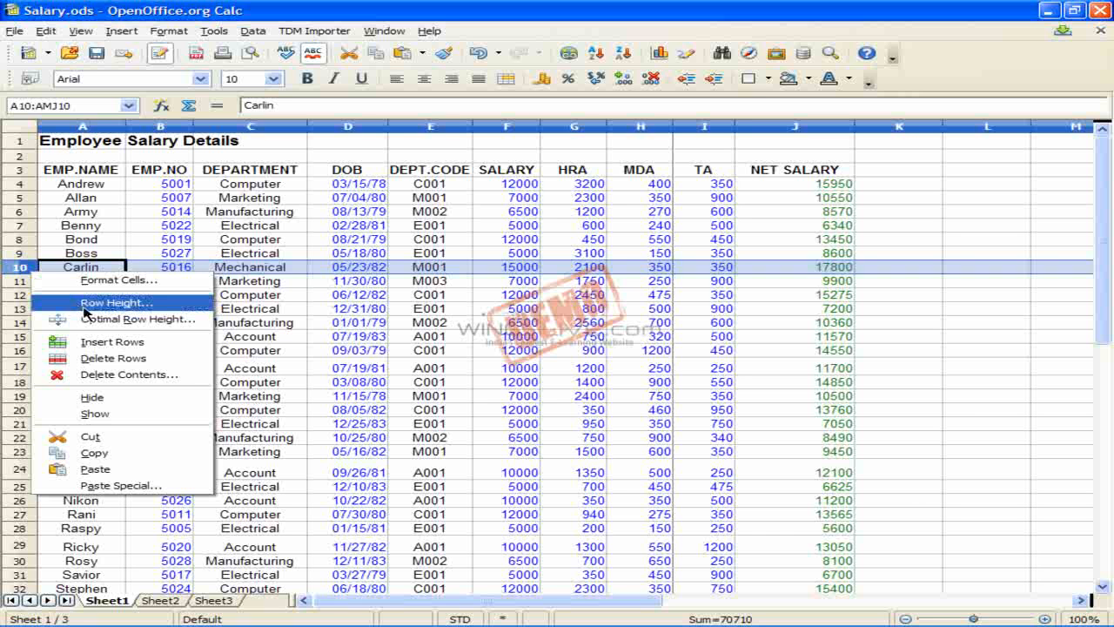
{"action": "left_click", "coordinate": [115, 302]}
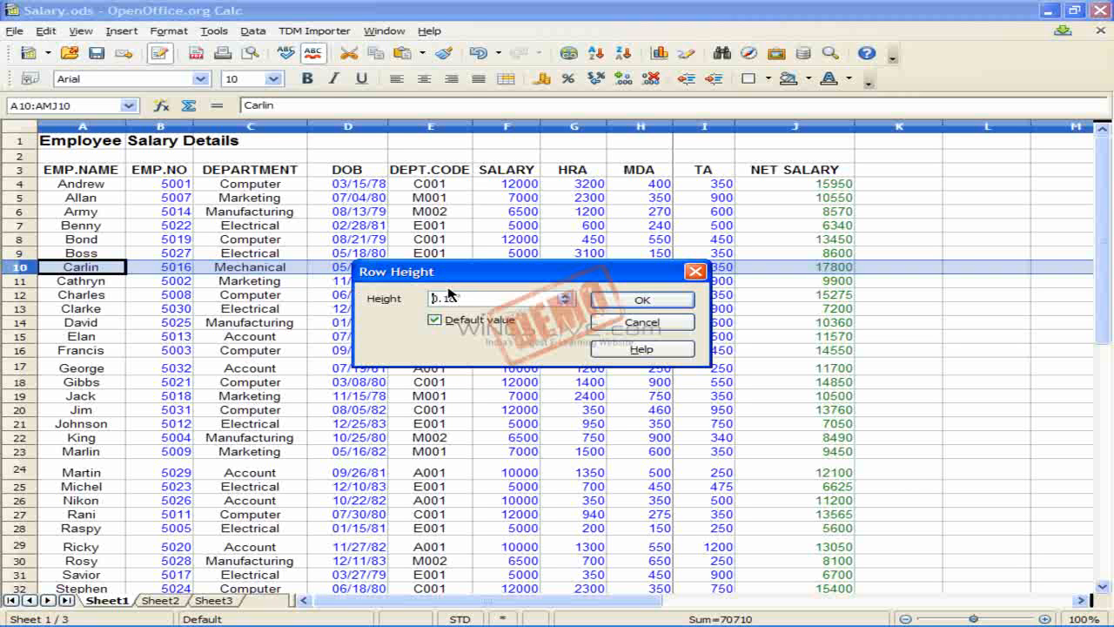
{"action": "scroll", "coordinate": [463, 298], "scroll_direction": "up", "scroll_amount": 4}
{"action": "scroll", "coordinate": [463, 298], "scroll_direction": "down", "scroll_amount": 2}
{"action": "scroll", "coordinate": [464, 299], "scroll_direction": "up", "scroll_amount": 2}
{"action": "left_click", "coordinate": [607, 302]}
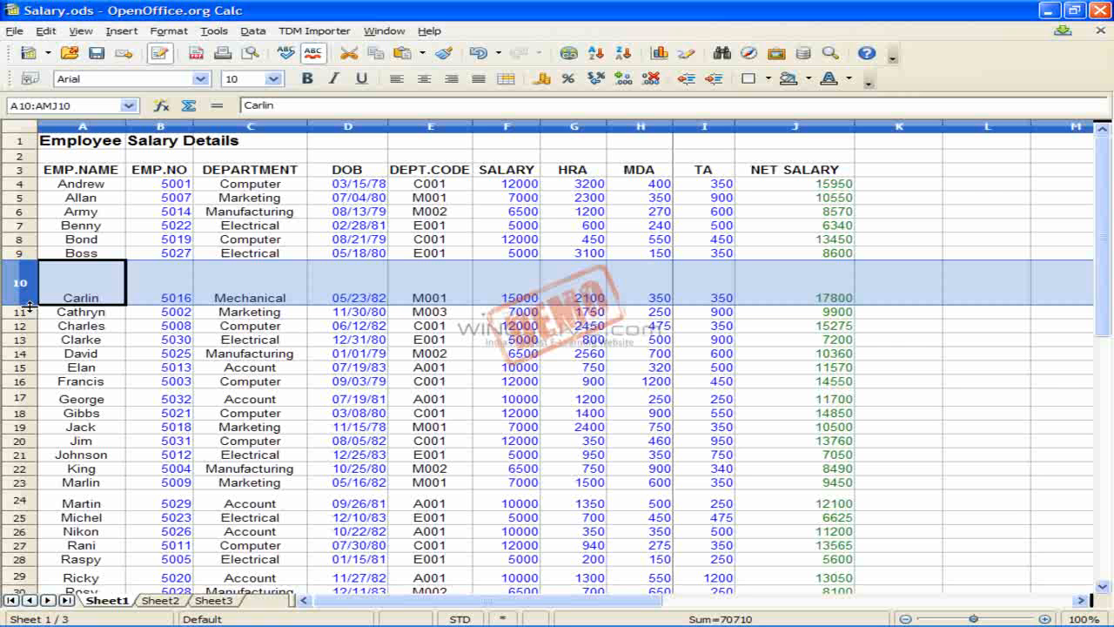
{"action": "mouse_move", "coordinate": [30, 305]}
{"action": "left_mouse_down"}
{"action": "mouse_move", "coordinate": [29, 336]}
{"action": "mouse_move", "coordinate": [32, 296]}
{"action": "left_mouse_up"}
{"action": "left_click_drag", "start_coordinate": [31, 290], "coordinate": [32, 285]}
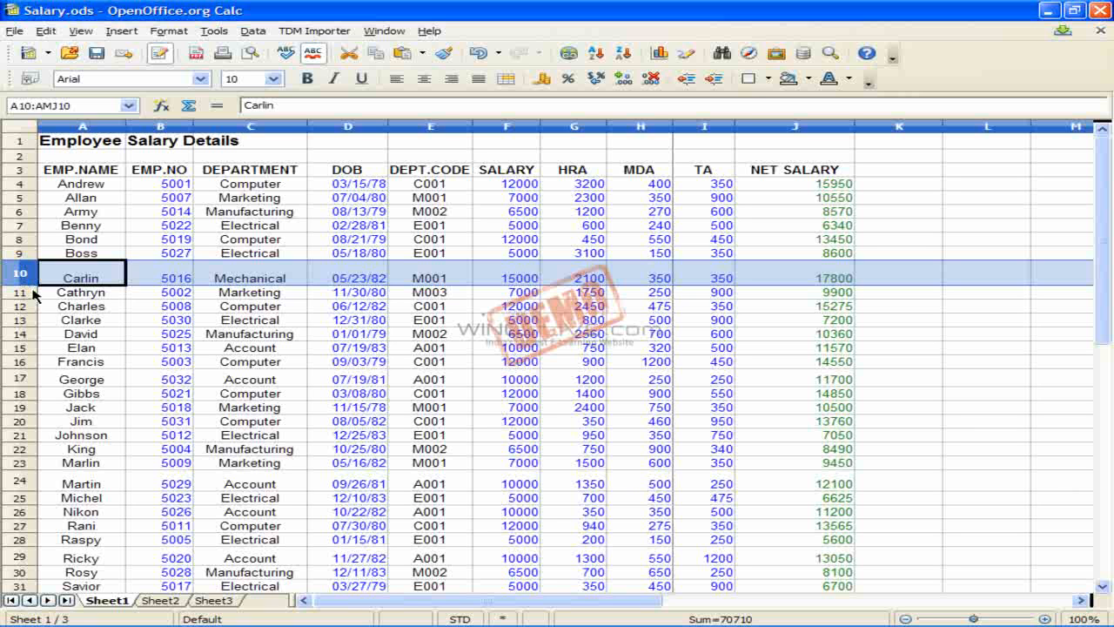
- Increase the height of row 11 by three increments from cell A11
{"action": "left_click", "coordinate": [62, 295]}
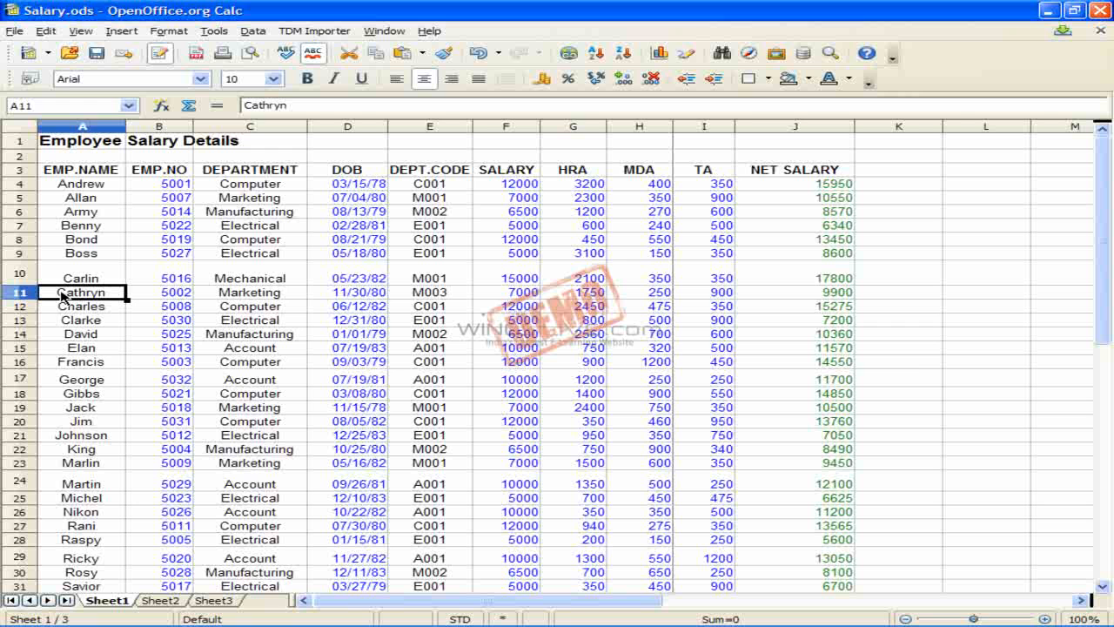
{"action": "key", "text": "alt+Down"}
{"action": "key", "text": "alt+Down"}
{"action": "key", "text": "alt+Down"}
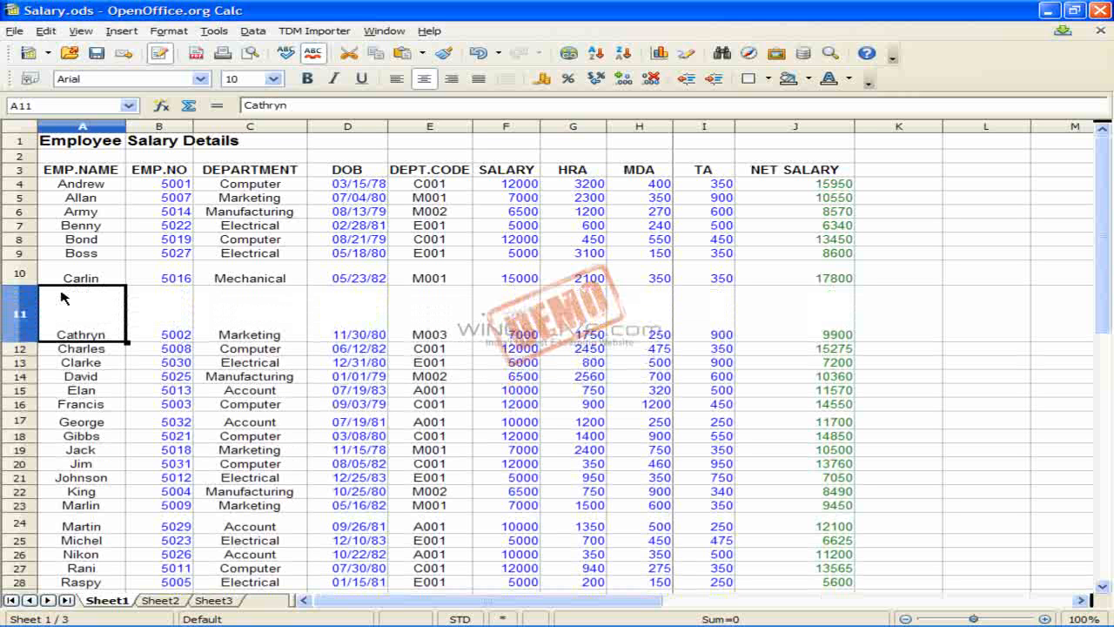
- Reduce the height of row 11 to about twice the standard row height
{"action": "key", "text": "alt+Up"}
{"action": "key", "text": "alt+Up"}
{"action": "key", "text": "alt+Up"}
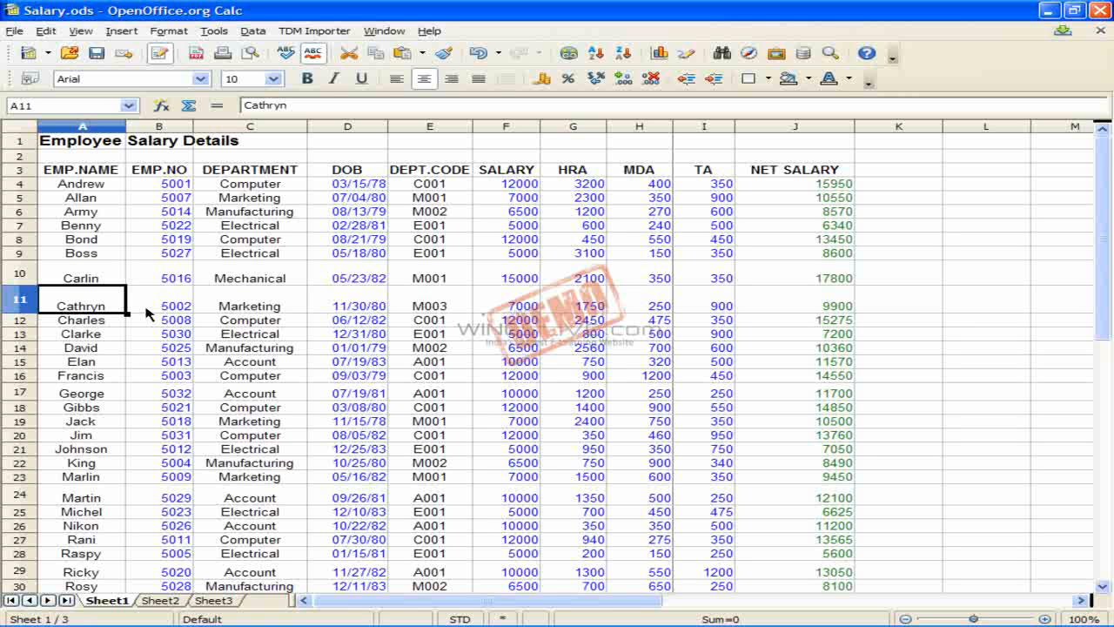
- Restore row 11 to the default row height of 0.18"
{"action": "left_click", "coordinate": [170, 33]}
{"action": "mouse_move", "coordinate": [202, 88]}
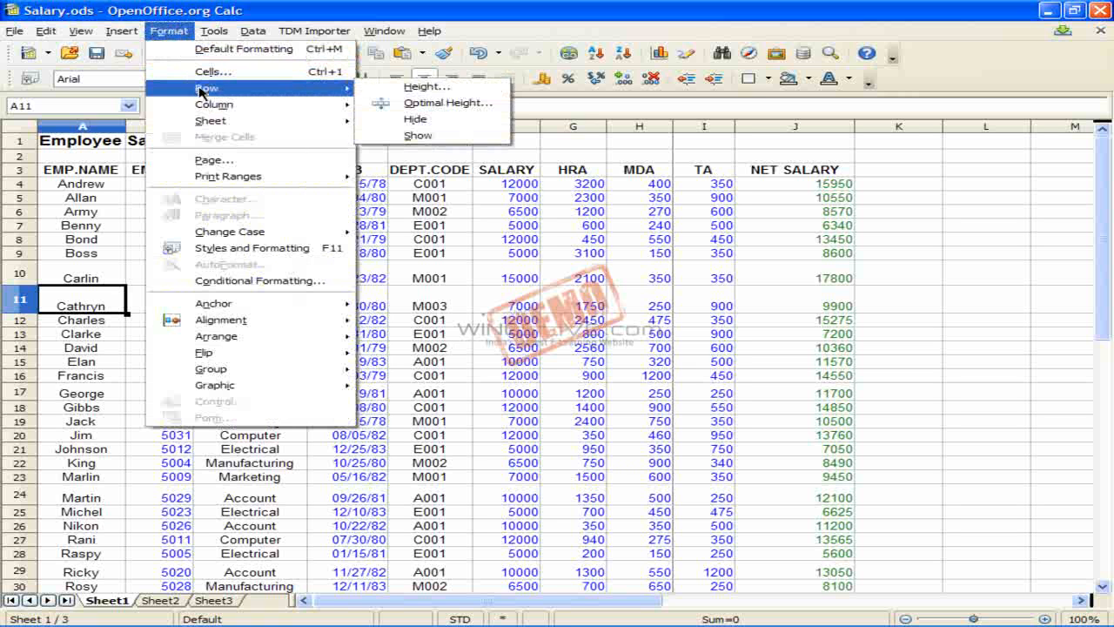
{"action": "left_click", "coordinate": [406, 89]}
{"action": "left_click", "coordinate": [435, 320]}
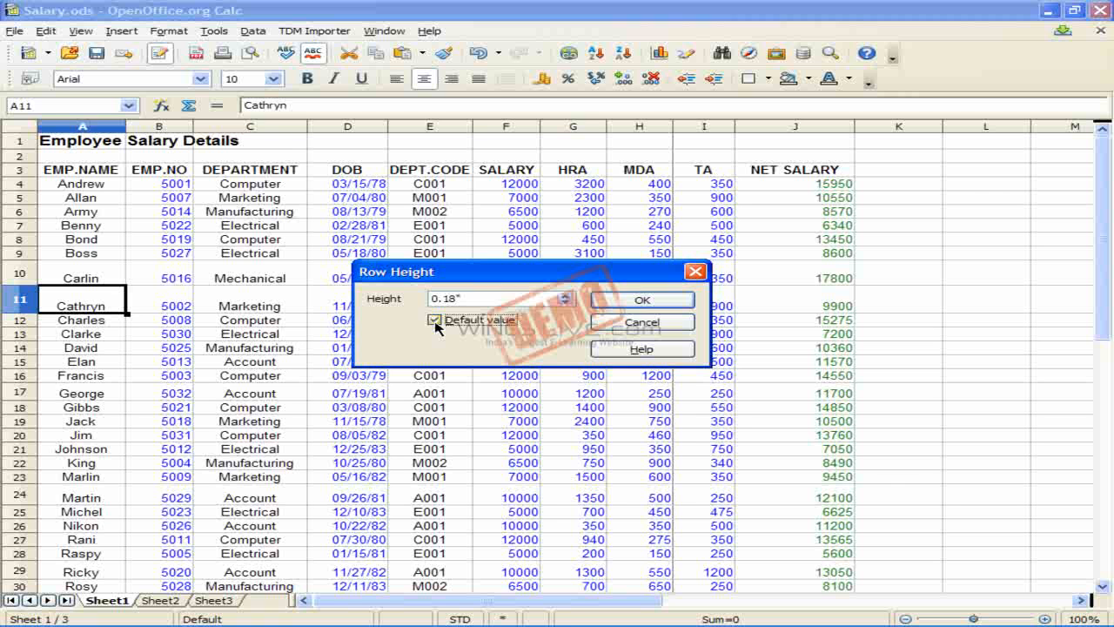
{"action": "left_click", "coordinate": [612, 304]}
- Set the DEPARTMENT column to the default column width of 0.89"
{"action": "left_click", "coordinate": [249, 184]}
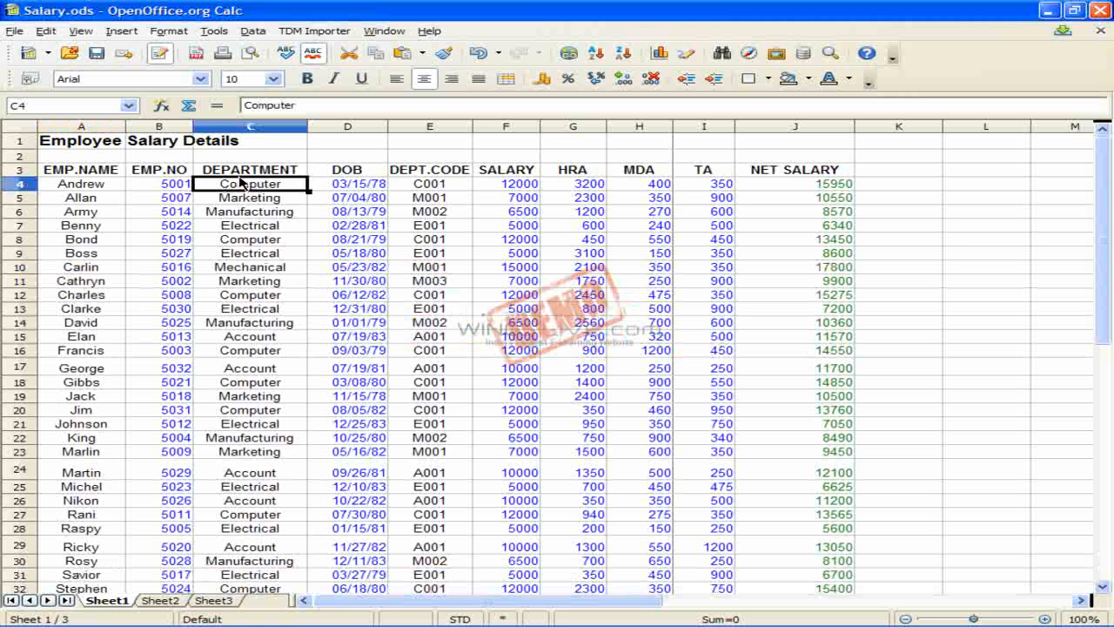
{"action": "left_click", "coordinate": [168, 31]}
{"action": "mouse_move", "coordinate": [199, 106]}
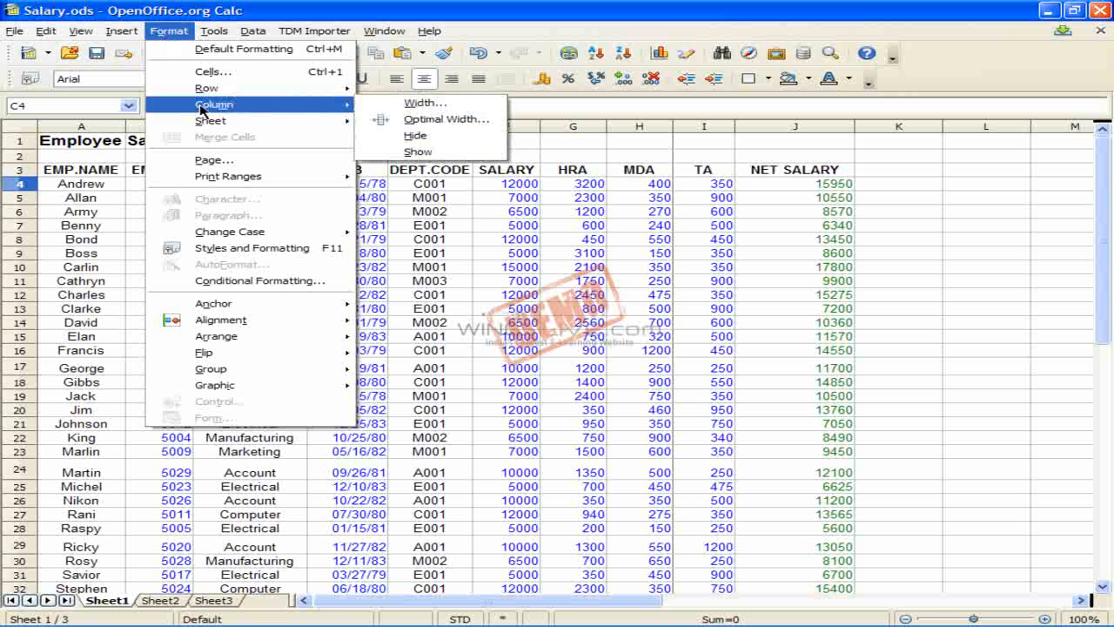
{"action": "left_click", "coordinate": [421, 108]}
{"action": "left_click", "coordinate": [433, 319]}
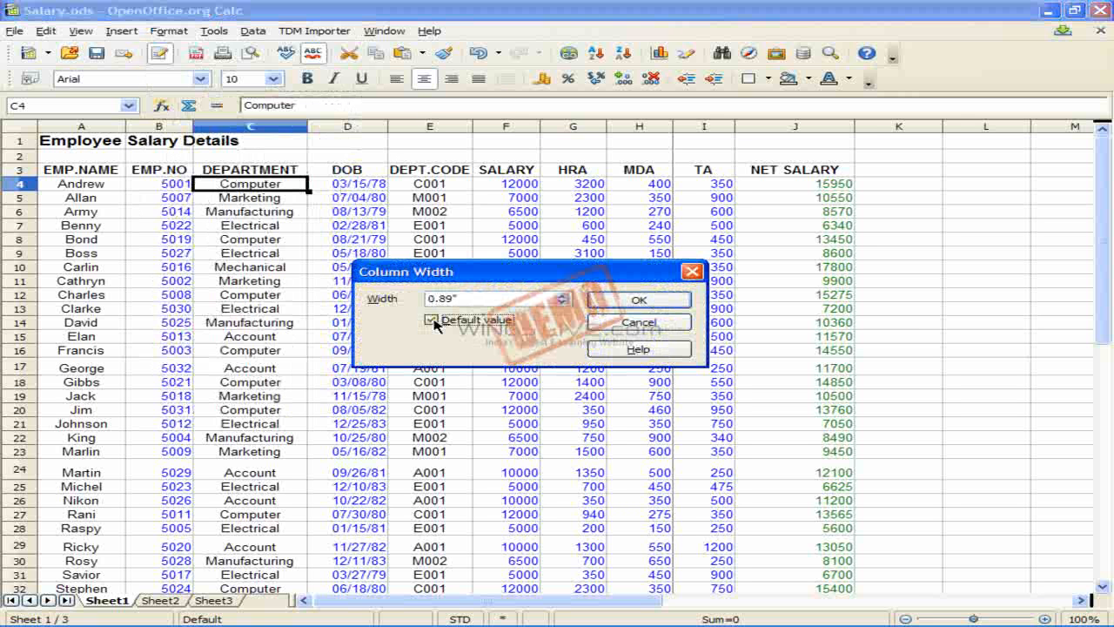